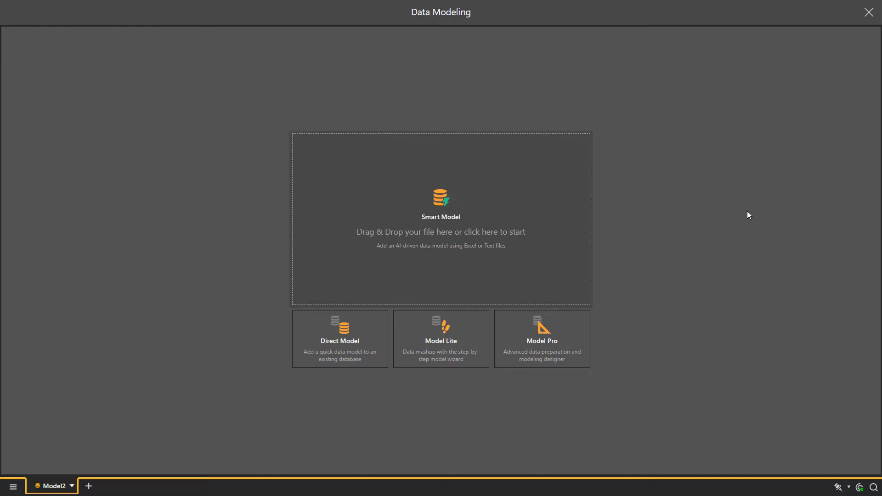
Build a Smart Model from Member Relationships.xlsx on the In-Memory DB with New Discovery as the reporting action
left_click(506, 198)
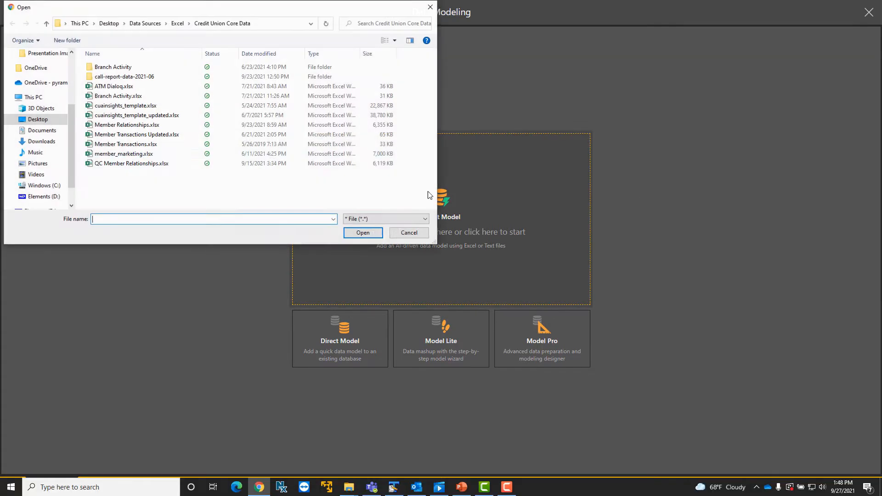
left_click(179, 125)
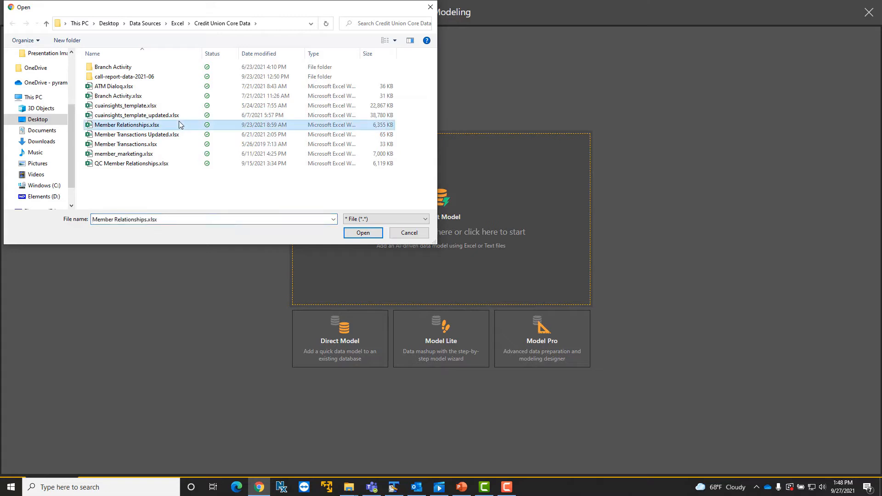
double_click(178, 122)
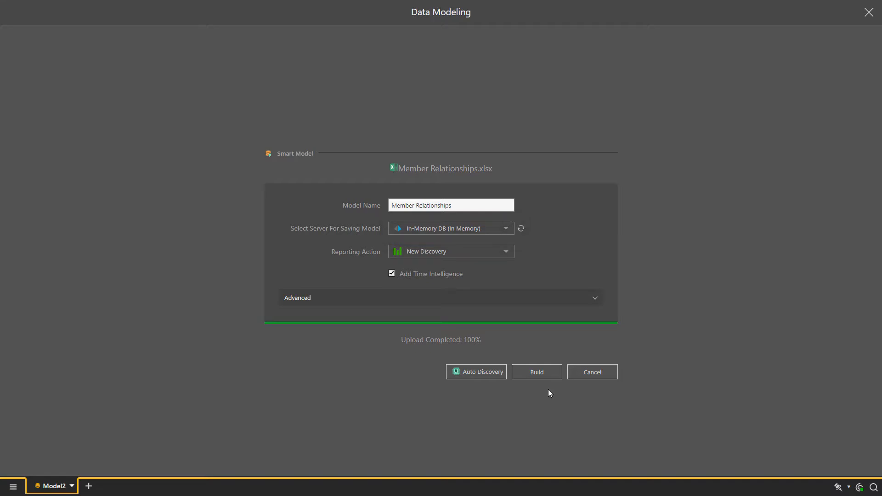
left_click(536, 372)
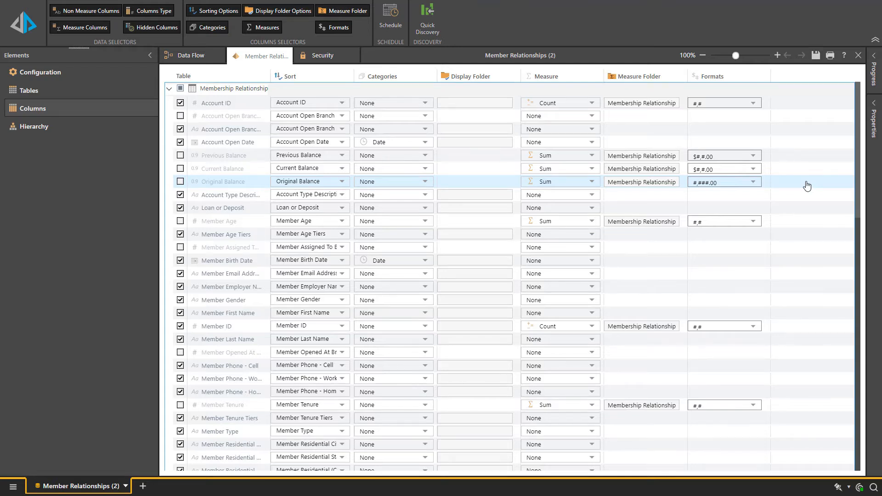
Choose a different number format for the Original Balance column in the Membership Relationship table
left_click(754, 182)
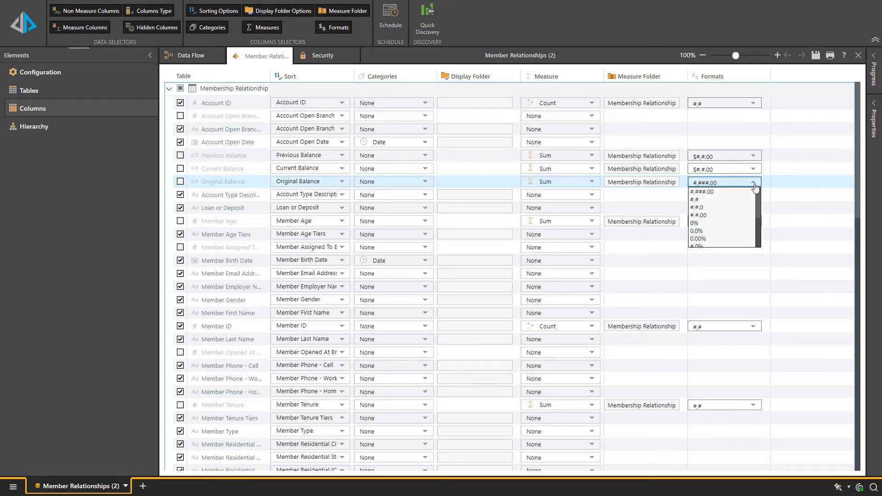
left_click(738, 205)
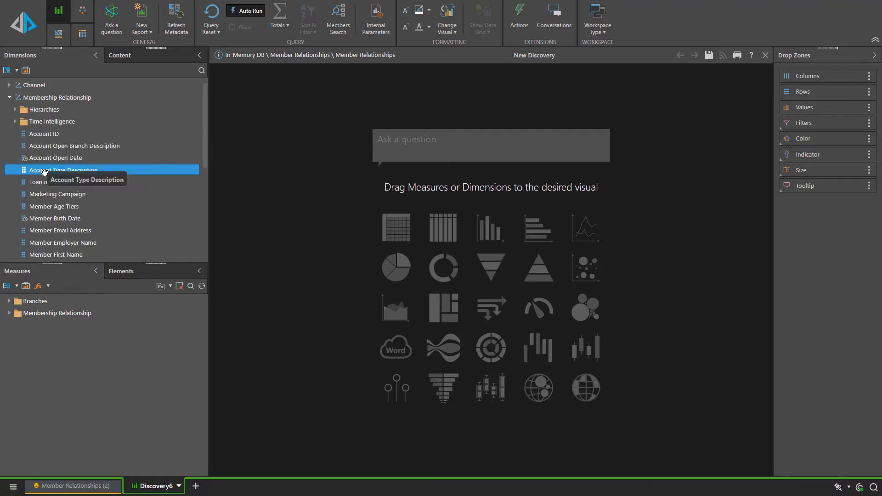
Add Account Type Description to the new discovery and start a new custom calculation for its measures
double_click(44, 171)
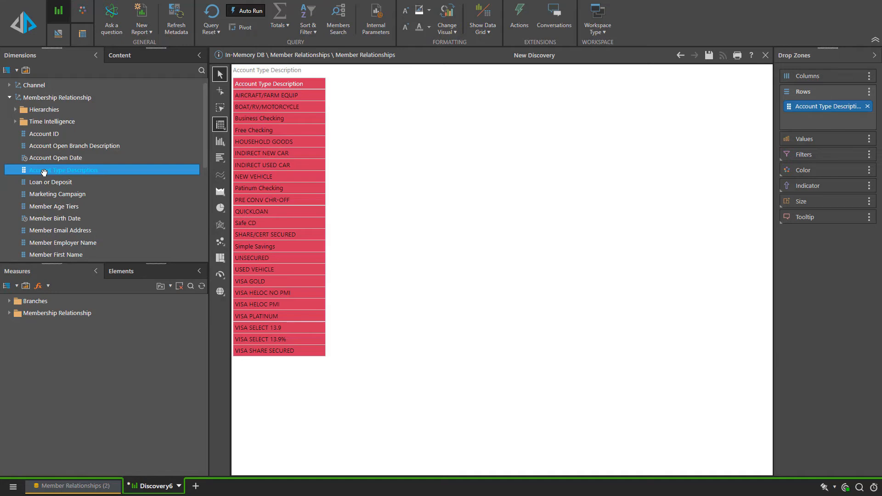
left_click(47, 289)
left_click(52, 301)
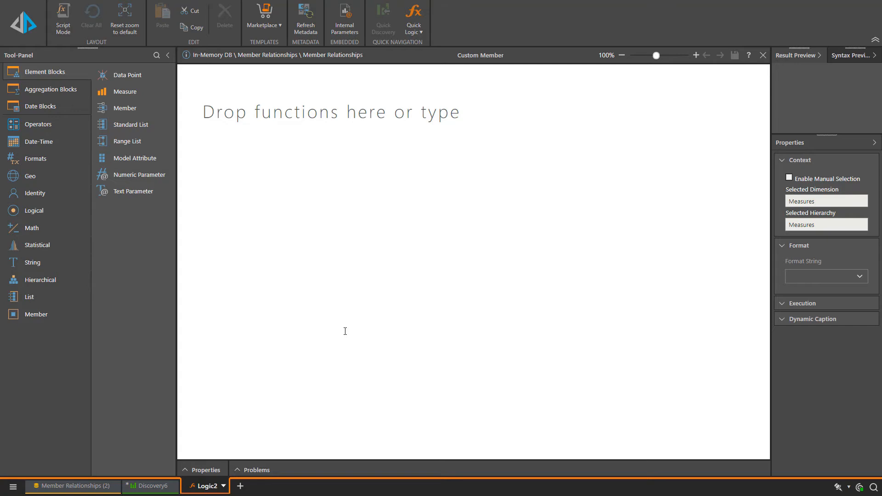
Build a formula from measure blocks that divides Current Balance by Original Balance
left_click_drag(137, 96, 267, 214)
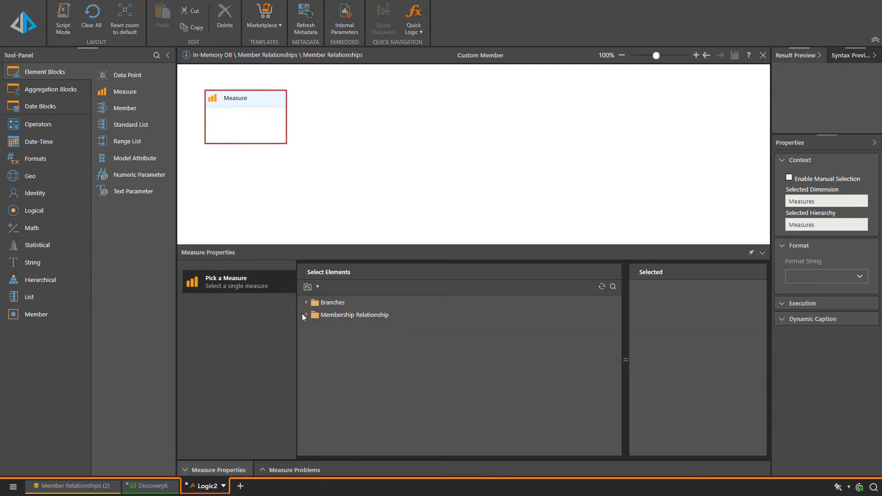
left_click(306, 315)
left_click(330, 340)
left_click(345, 128)
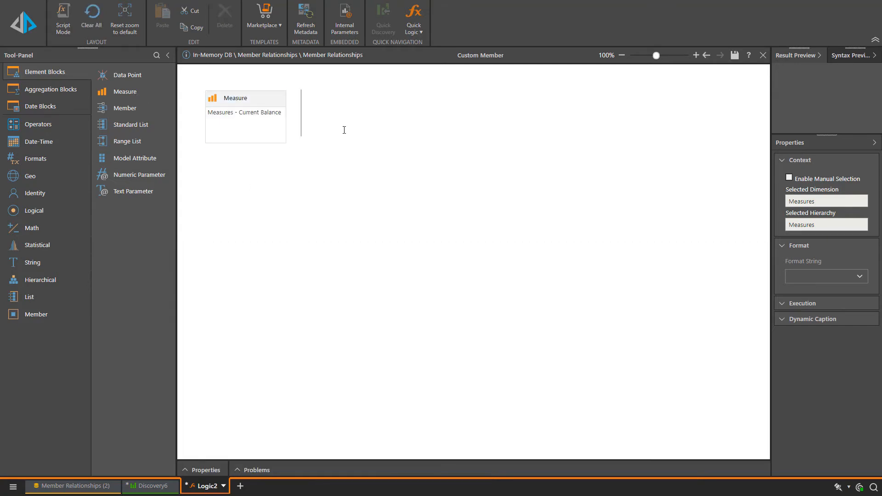
type("/")
left_click(321, 400)
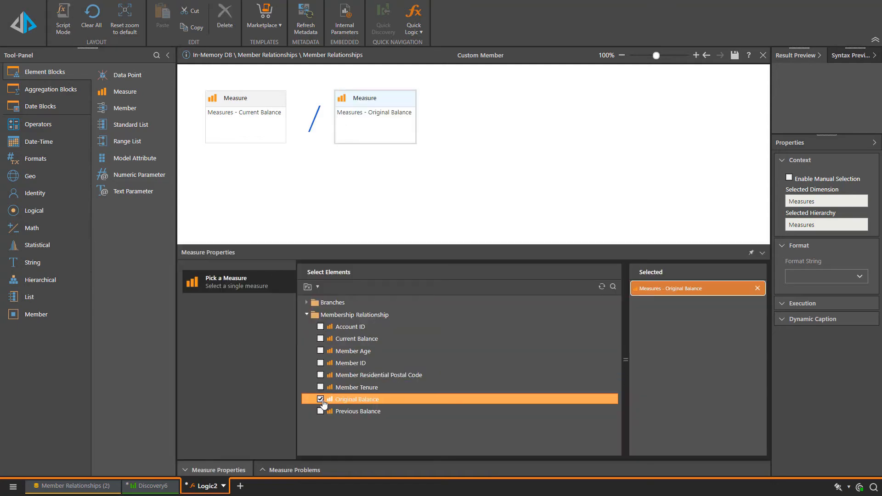
left_click(341, 232)
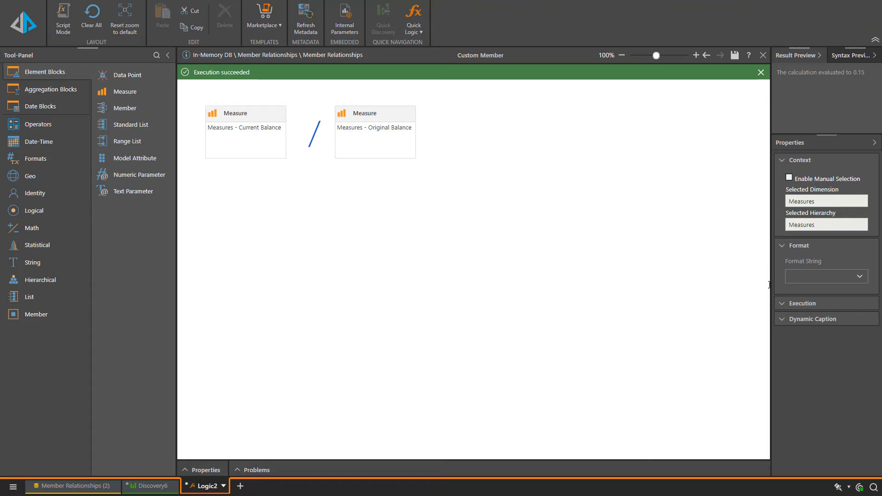
Set the calculation's format string to 0.00% and save it as Balance Difference 1 in the Formulate folder
left_click(800, 277)
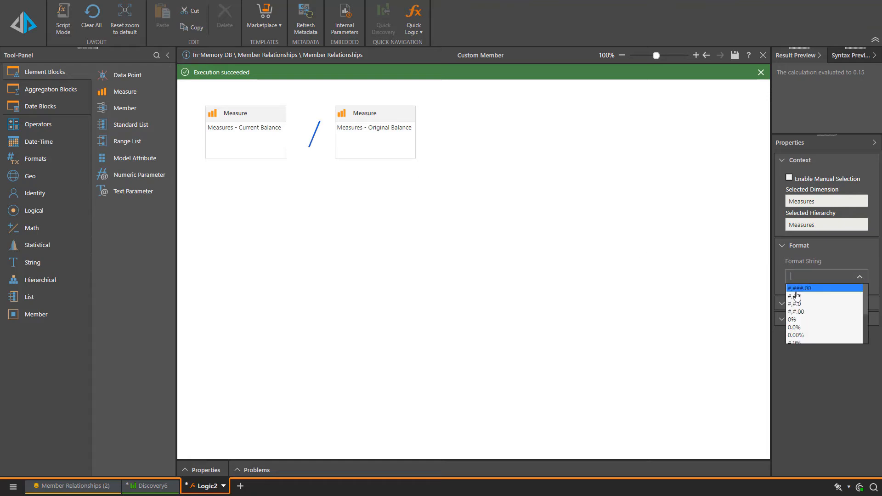
left_click(800, 335)
left_click(223, 487)
left_click(251, 445)
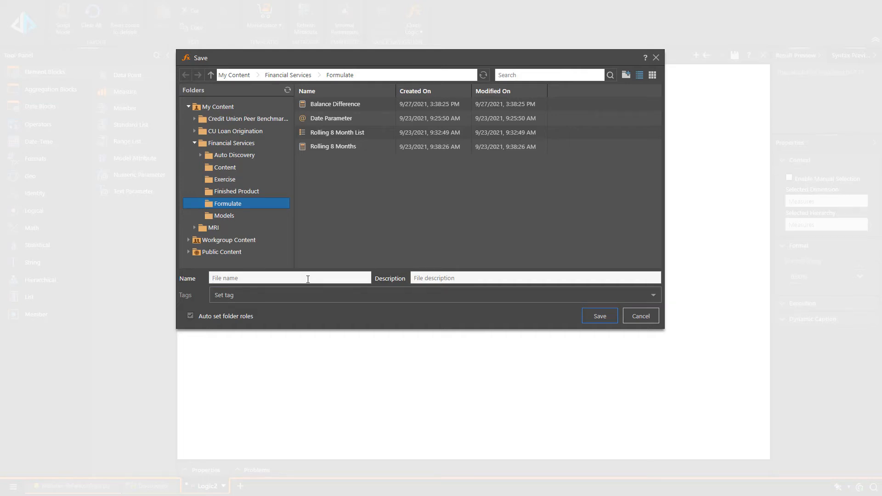
type("Balance Difference 1")
left_click(597, 318)
Close the saved calculation and add the Balance Difference measure to the discovery
left_click(269, 486)
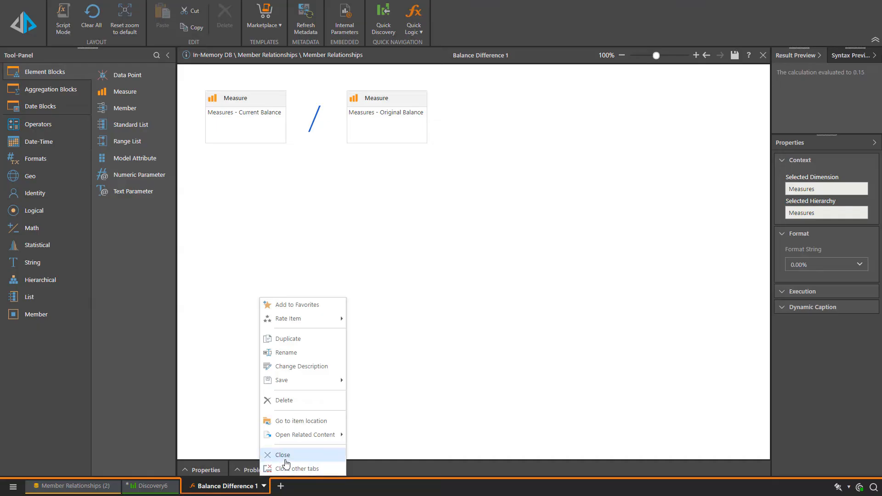
left_click(285, 459)
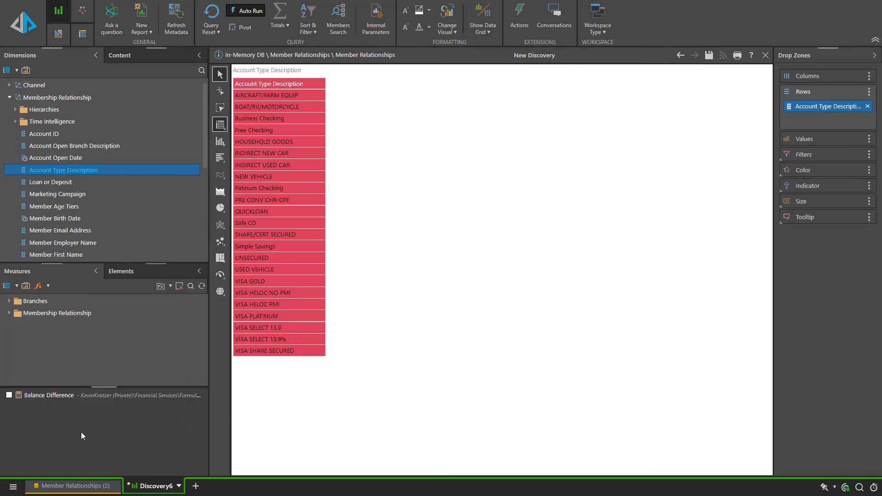
left_click(8, 395)
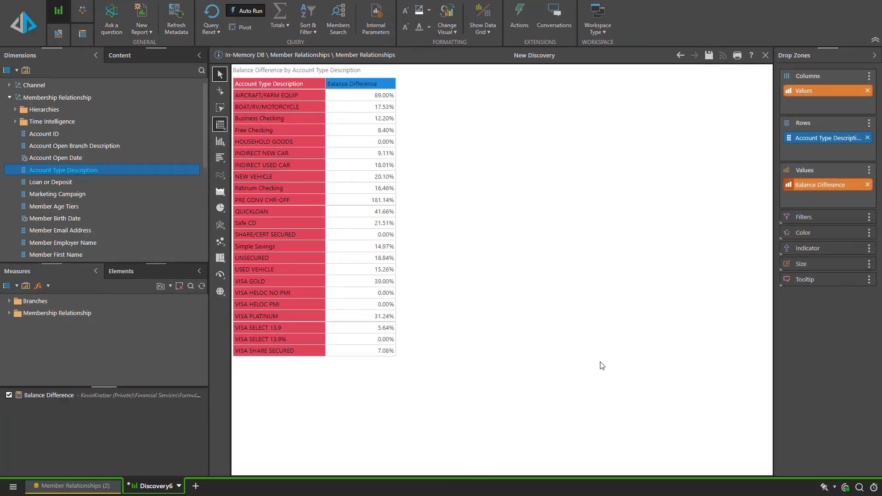
Change the grid to a Bar Chart and use Account Type Description as its category instead of its color
left_click(453, 36)
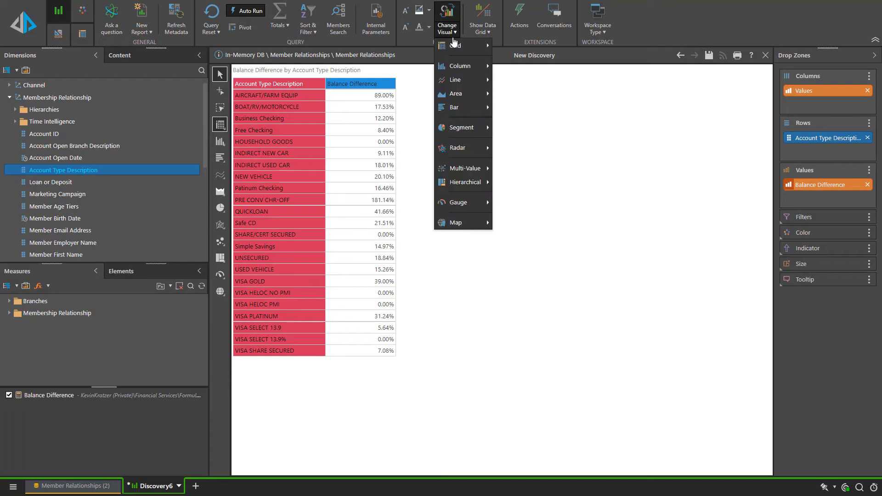
mouse_move(459, 112)
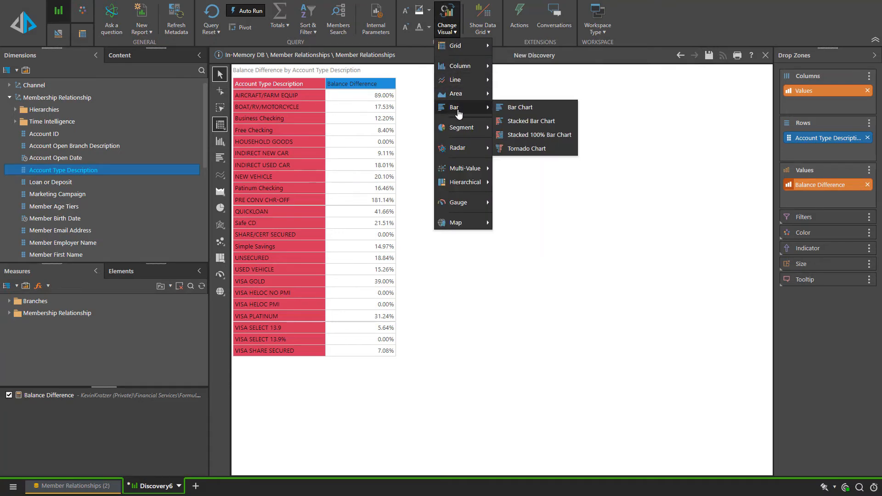
left_click(521, 108)
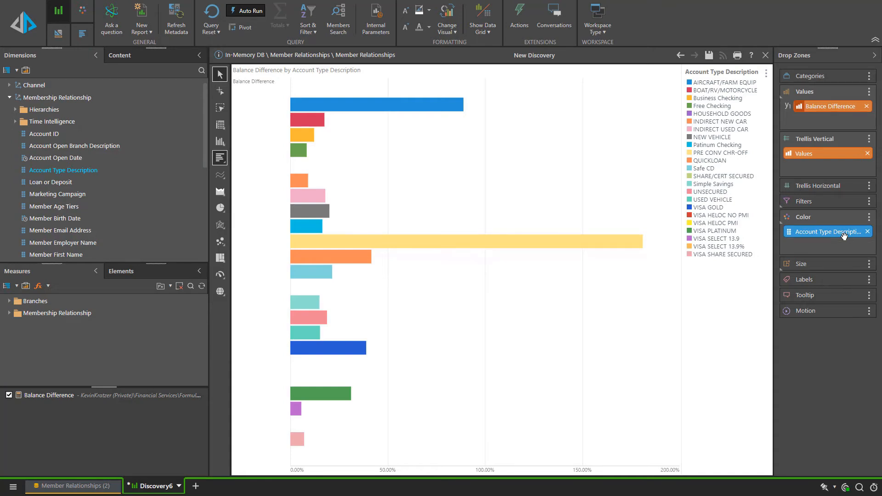
left_click_drag(845, 235, 846, 88)
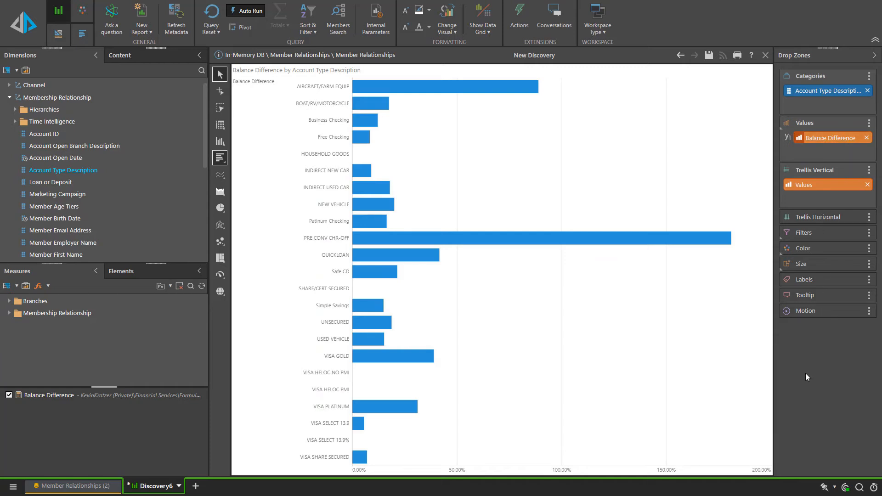
Sort the Account Type Description categories by values descending and save the discovery
right_click(823, 91)
mouse_move(803, 120)
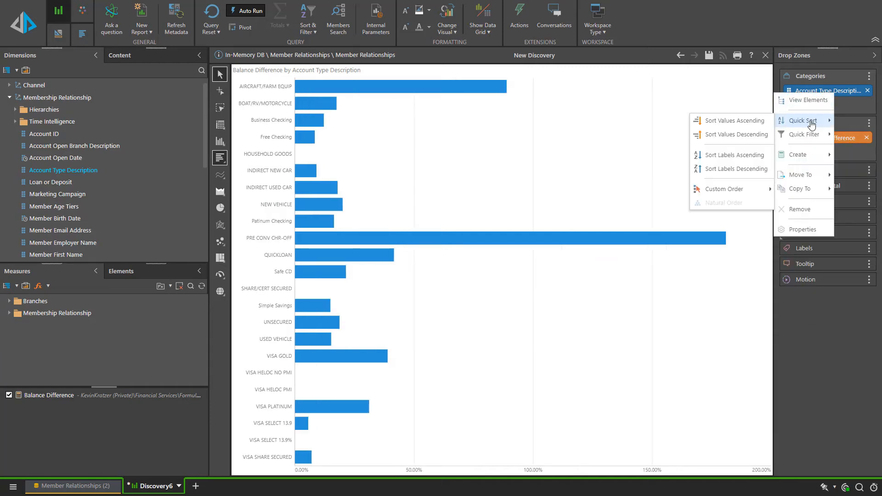
left_click(754, 135)
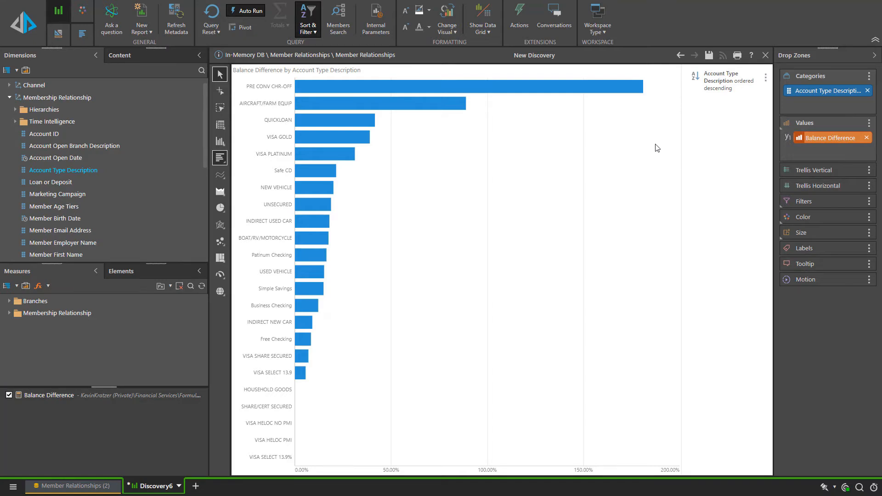
left_click(180, 486)
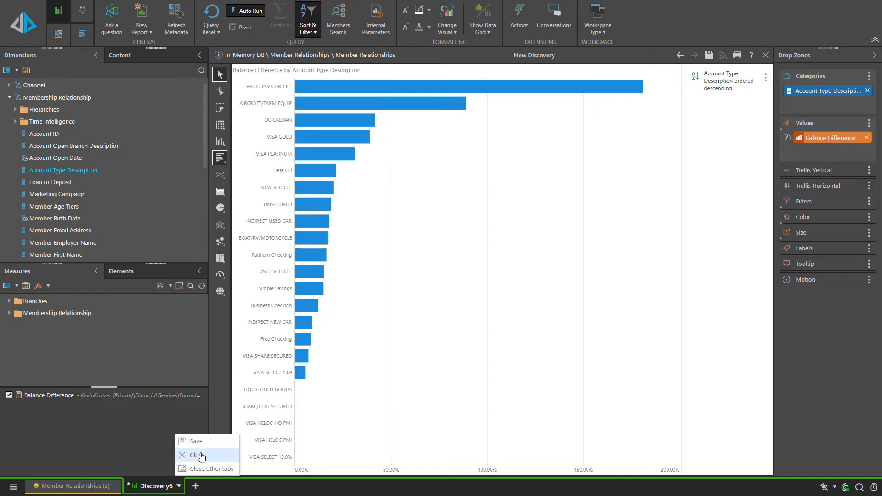
left_click(197, 441)
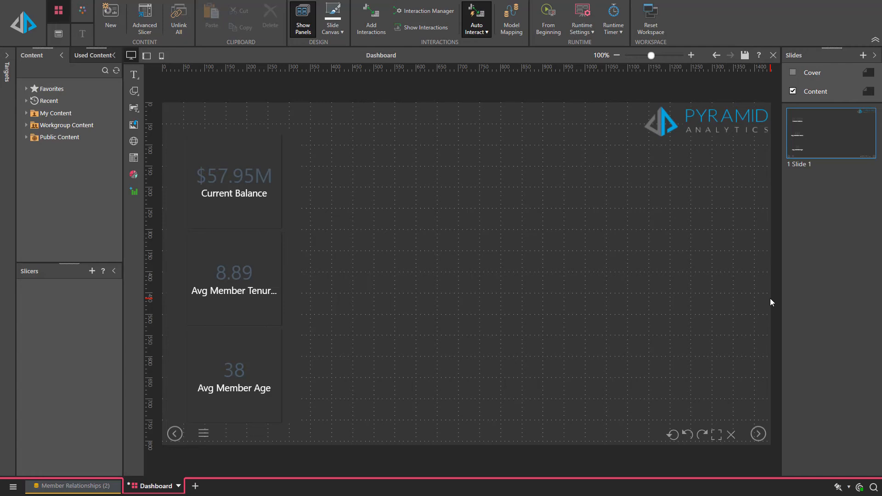
Place Product Balance, Favorite Merchant Analysis and Age and Tenure Analysis from the Financial Services Content folder on the dashboard
left_click(56, 113)
left_click(69, 149)
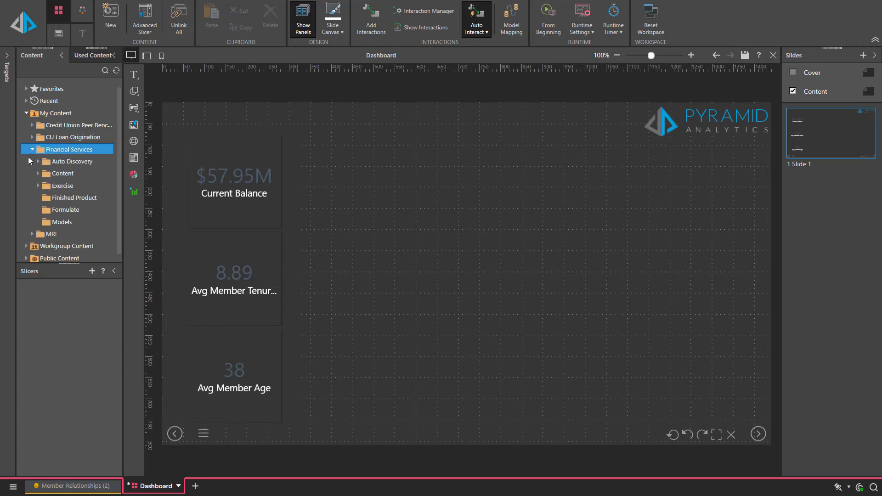
left_click(38, 174)
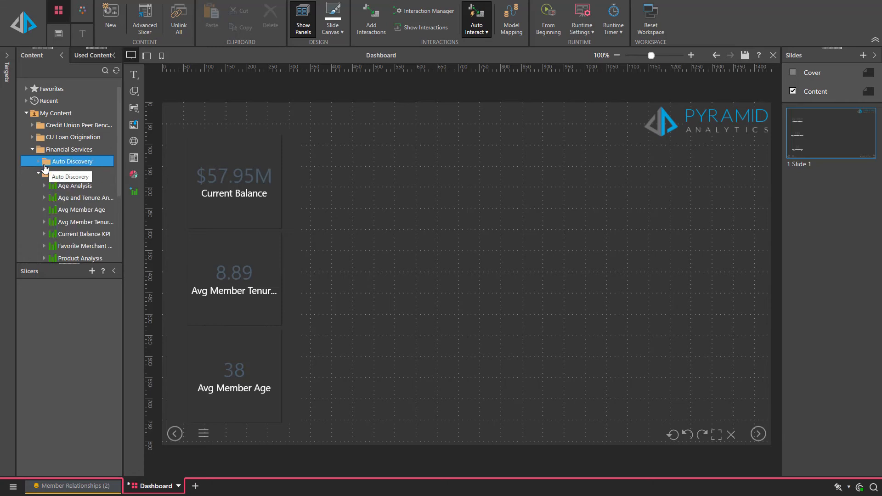
scroll(69, 184, "down", 3)
left_click_drag(78, 170, 356, 138)
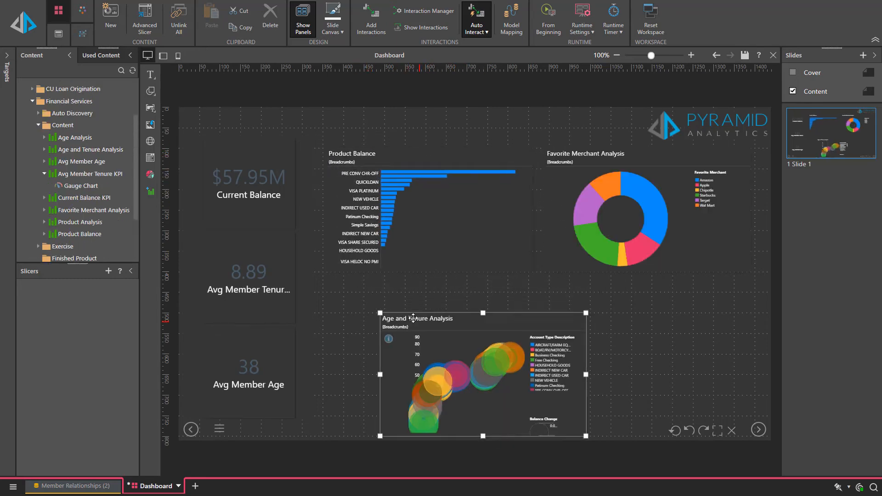
Run the dashboard and select the Amazon segment of the Favorite Merchant Analysis chart to test its interactions
left_click(6, 27)
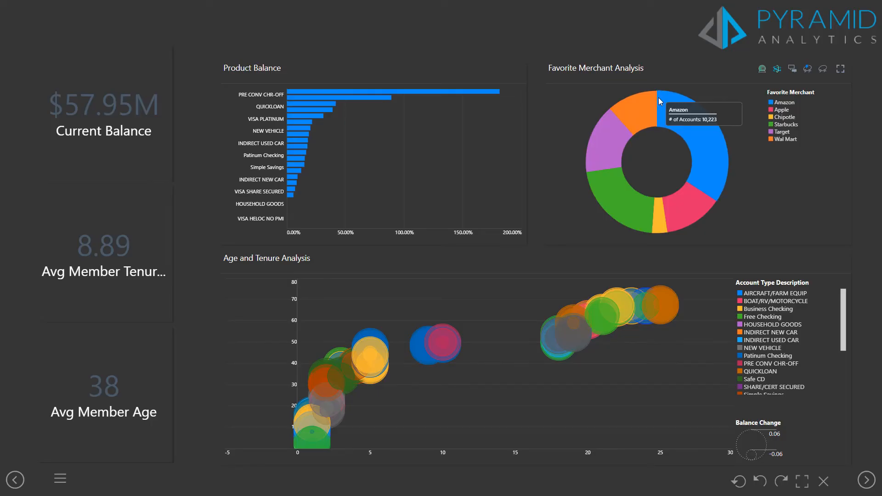
left_click(658, 97)
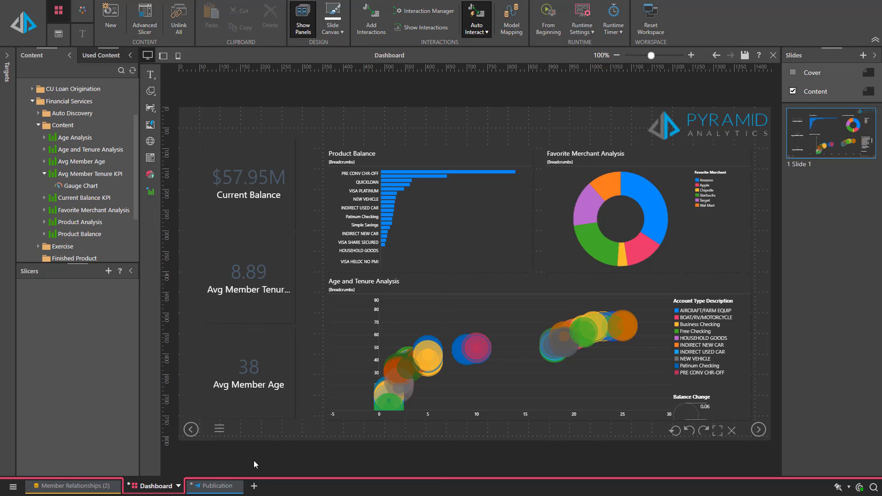
Add the Product Balance, Favorite Merchant Analysis and Age and Tenure Analysis charts to the Overview for Marketing publication beneath the KPI tiles
left_click(226, 490)
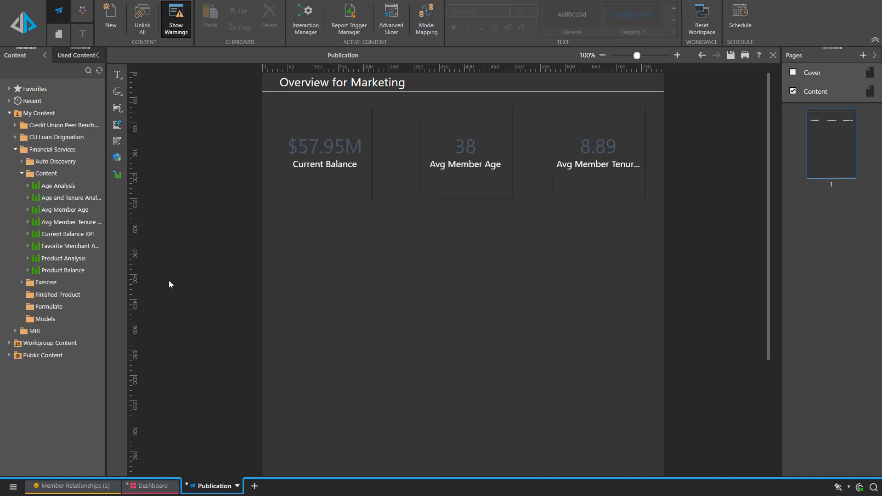
left_click(54, 235)
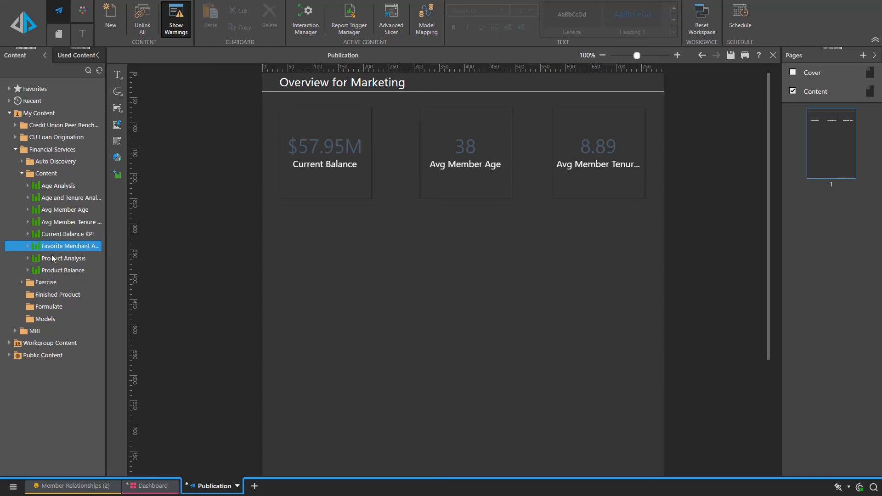
left_click_drag(60, 271, 350, 240)
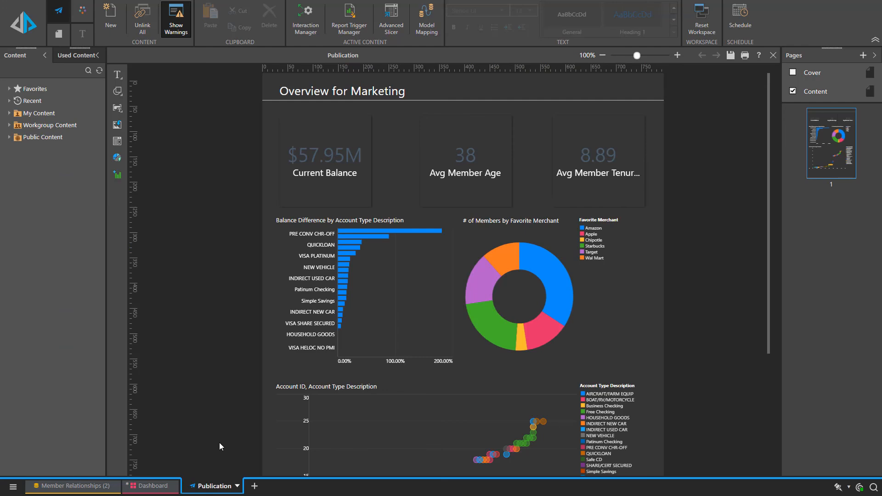
left_click(237, 486)
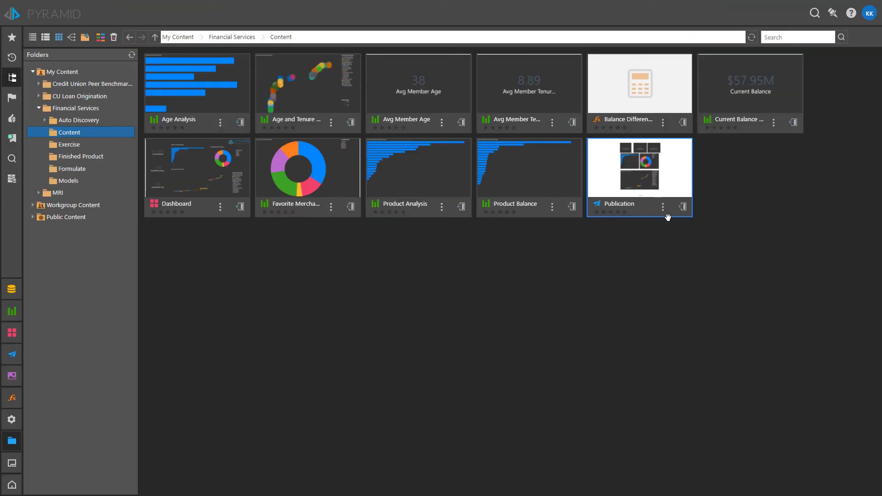
Start a new schedule for the Publication item and open the choice of output formats
left_click(664, 208)
mouse_move(693, 346)
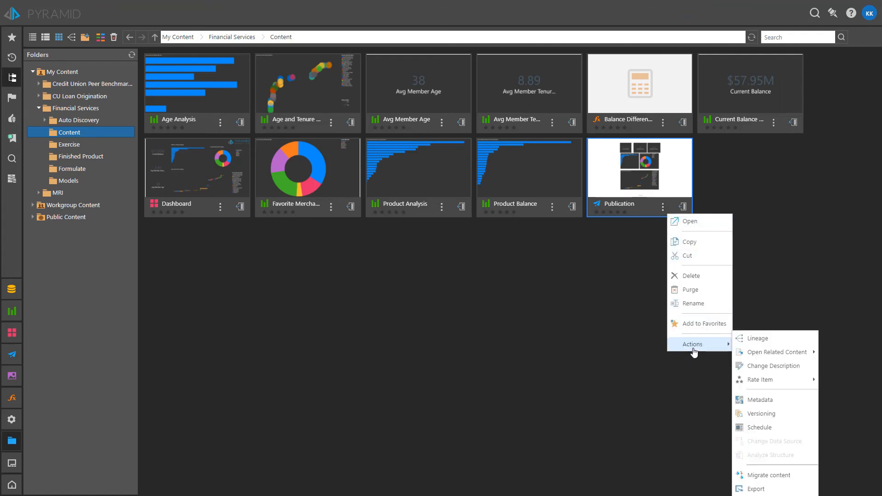
left_click(769, 428)
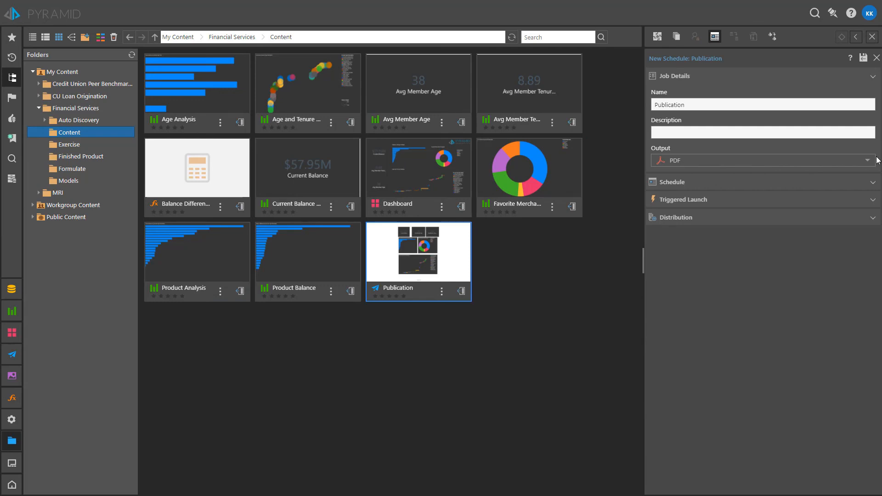
left_click(869, 159)
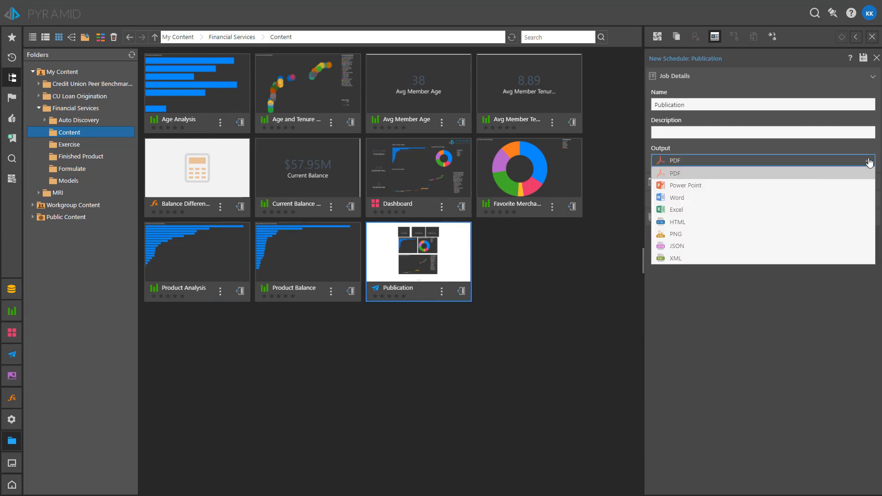